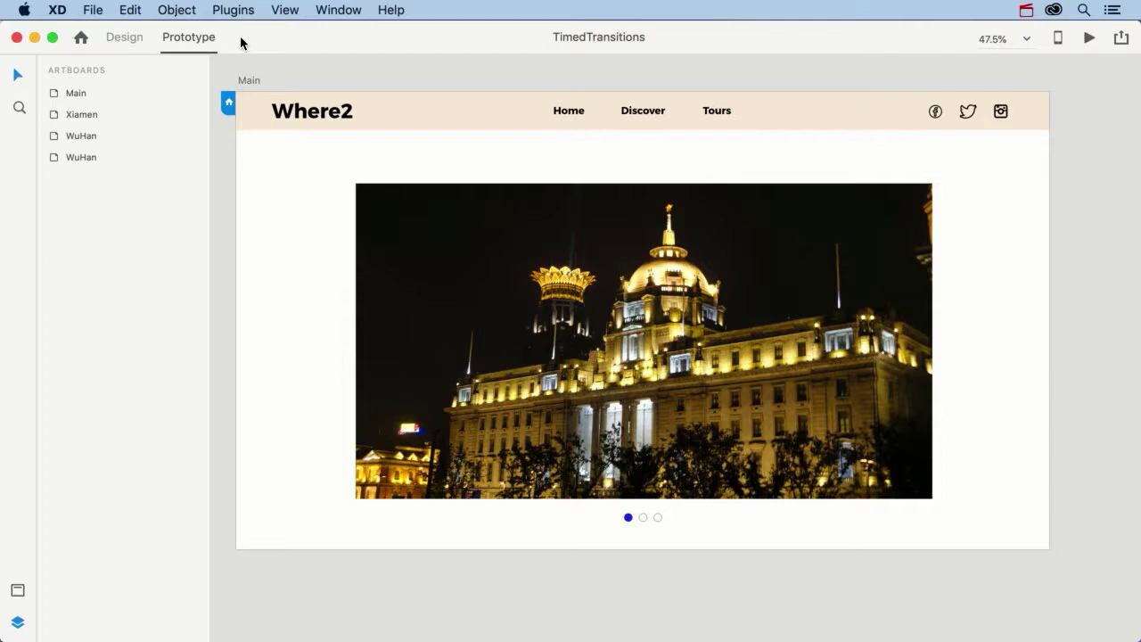
Inspect the Main artboard's layers: the Xiamen, Wuhan and Shanghai images and the Rectangle 1 mask
{"action": "left_click", "coordinate": [66, 93]}
{"action": "double_click", "coordinate": [54, 94]}
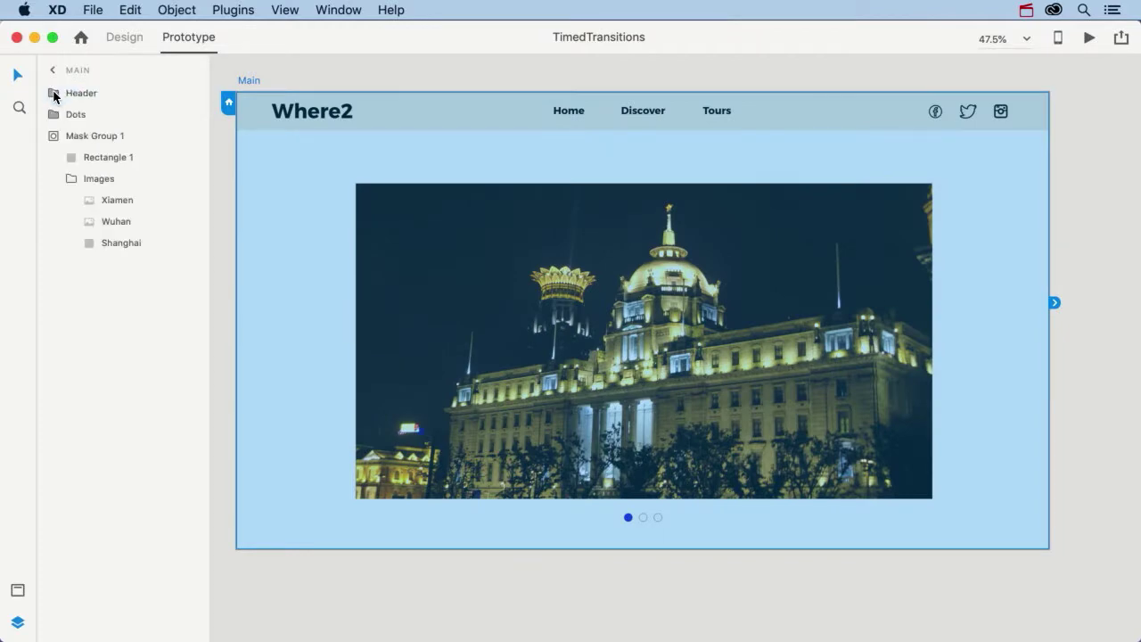
{"action": "left_click", "coordinate": [117, 207]}
{"action": "left_click", "coordinate": [127, 223]}
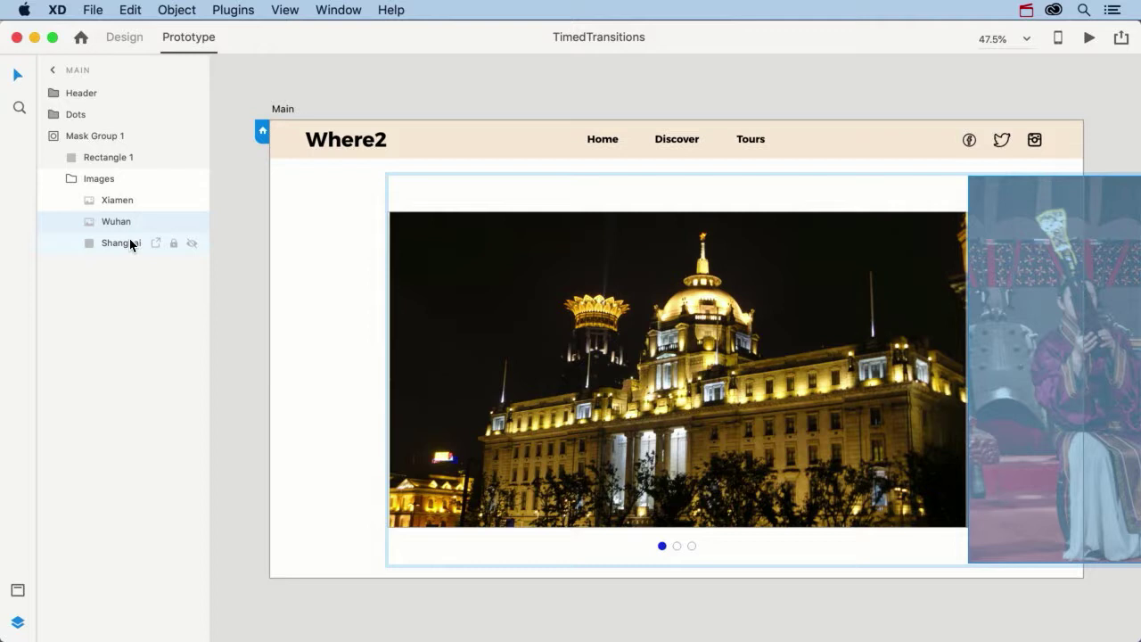
{"action": "left_click", "coordinate": [129, 241]}
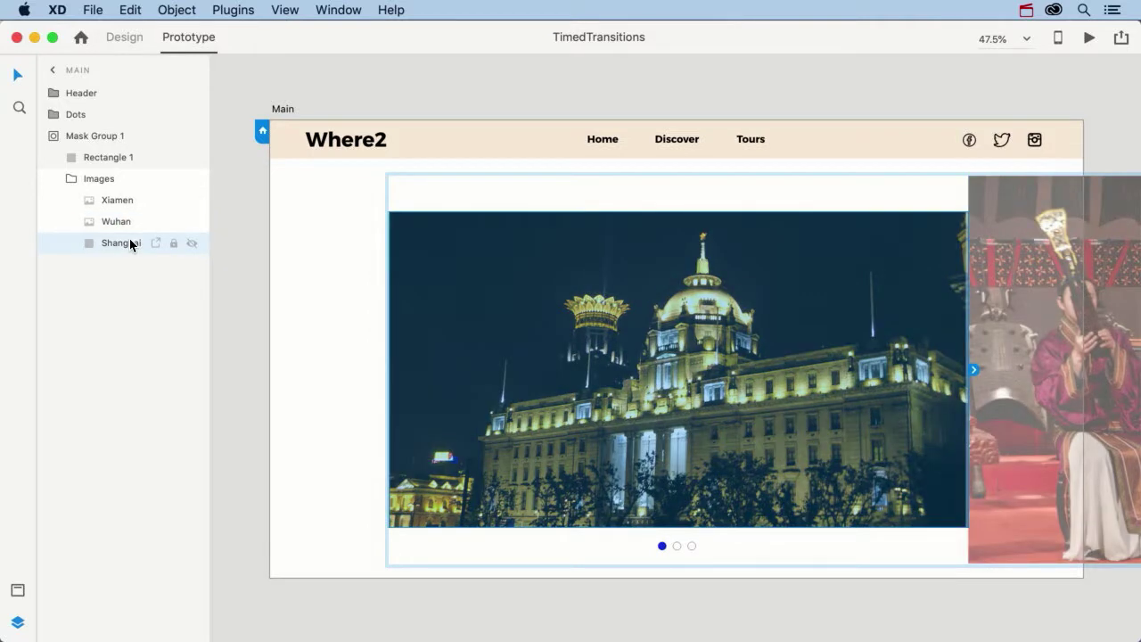
{"action": "left_click", "coordinate": [114, 158]}
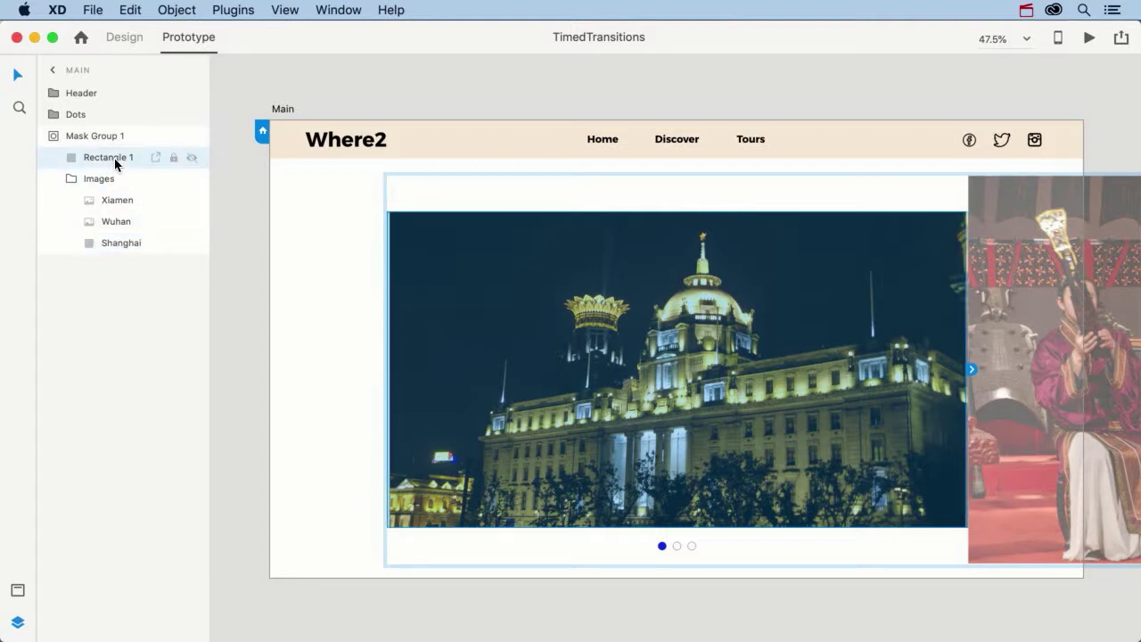
{"action": "double_click", "coordinate": [114, 158]}
{"action": "key", "text": "Return"}
{"action": "left_click", "coordinate": [224, 239]}
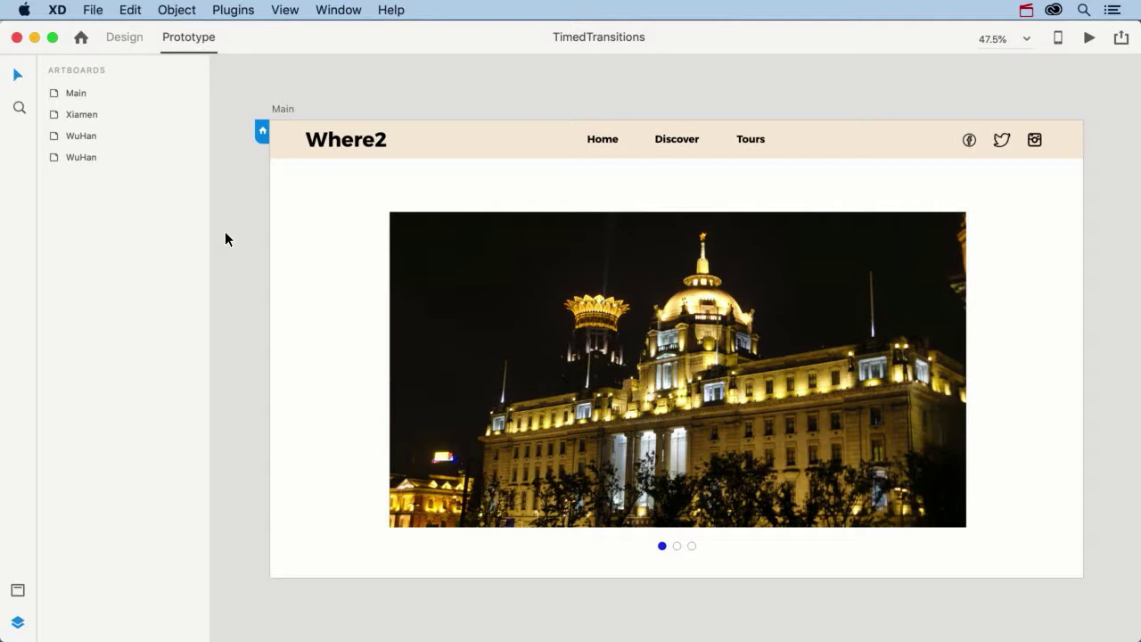
Zoom out to 50%, then 25%, and pan until both WuHan artboards appear beside Main
{"action": "left_click", "coordinate": [1027, 40]}
{"action": "left_click", "coordinate": [987, 77]}
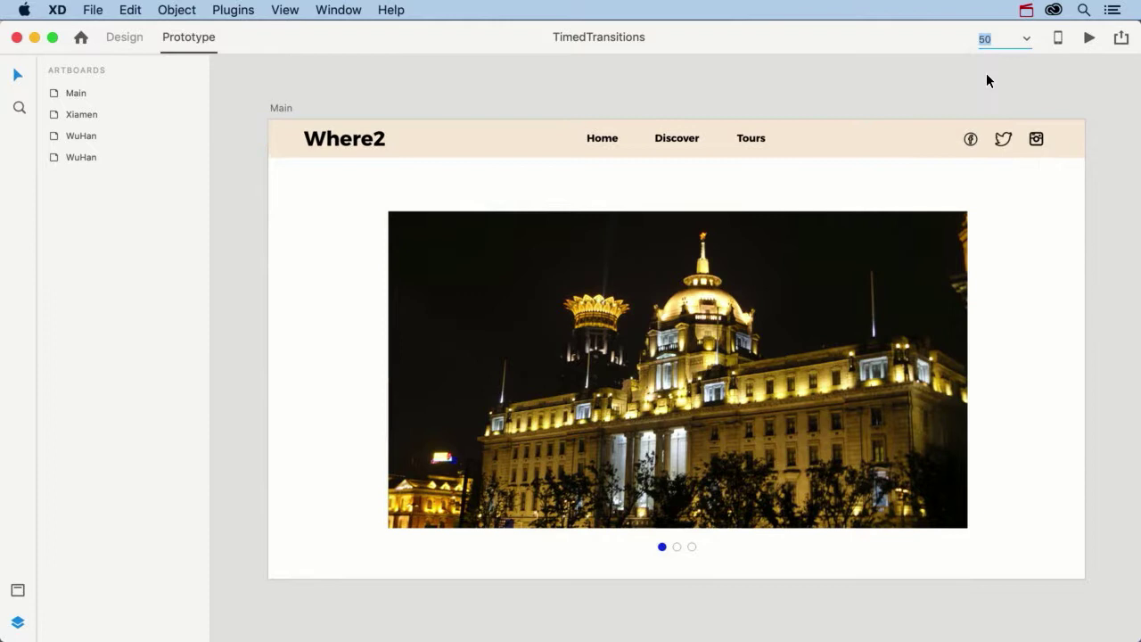
{"action": "left_click", "coordinate": [1028, 41]}
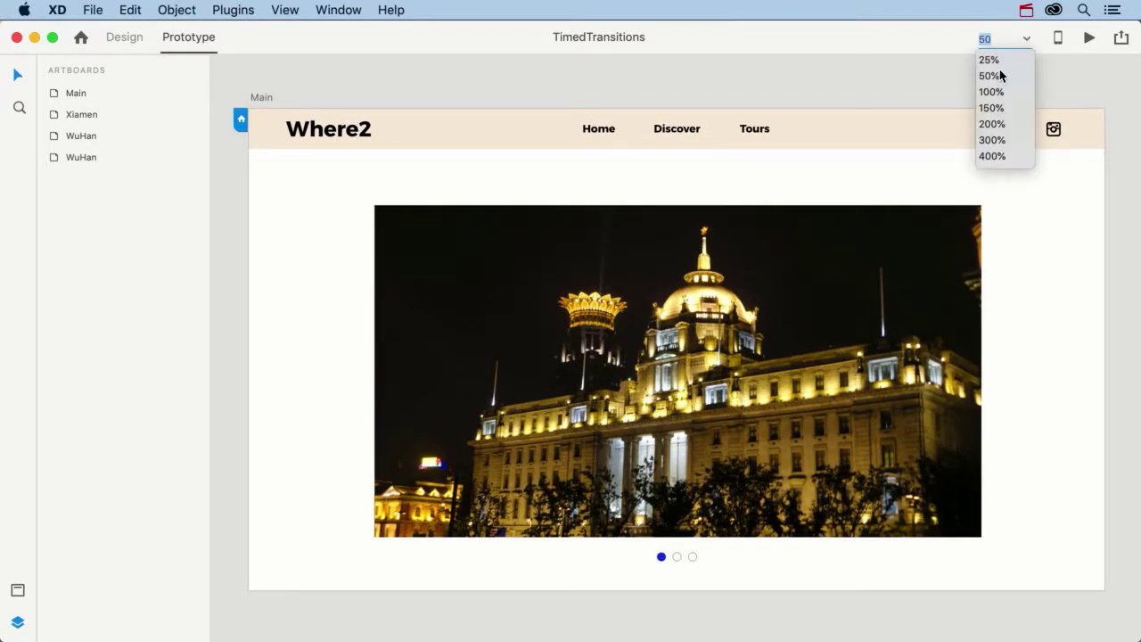
{"action": "left_click", "coordinate": [992, 60]}
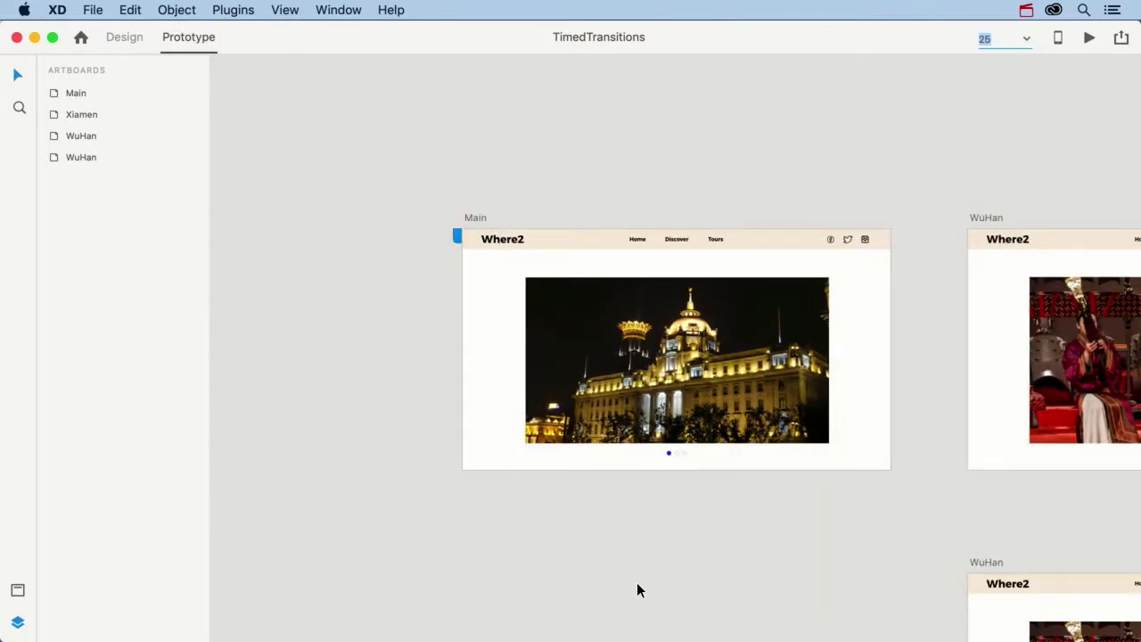
{"action": "left_click_drag", "start_coordinate": [649, 560], "coordinate": [581, 520]}
{"action": "left_click_drag", "start_coordinate": [680, 517], "coordinate": [451, 390]}
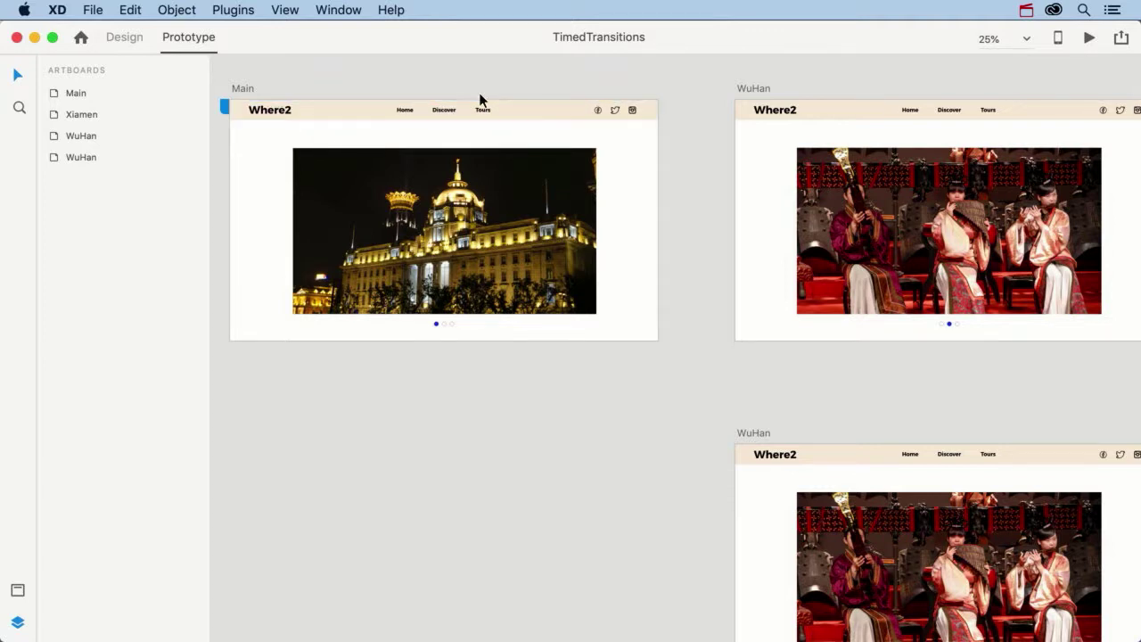
Wire Main to WuHan with a Time trigger, 2 s delay, Auto-Animate and 2 s duration
{"action": "left_click", "coordinate": [635, 211]}
{"action": "left_click_drag", "start_coordinate": [666, 205], "coordinate": [754, 215]}
{"action": "left_click", "coordinate": [669, 282]}
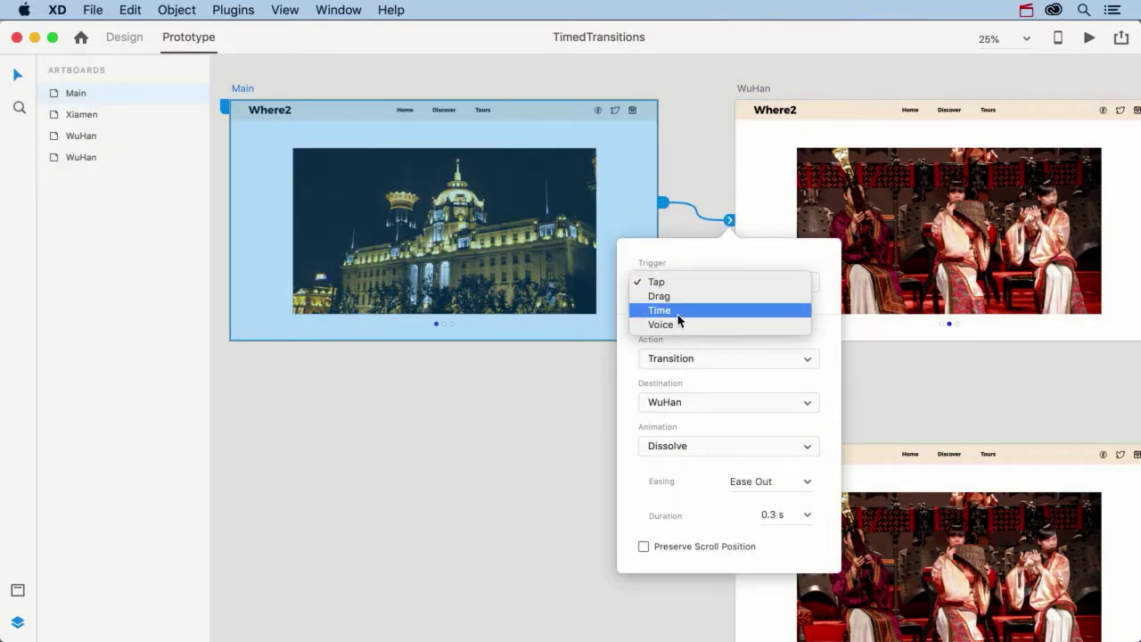
{"action": "left_click", "coordinate": [678, 313]}
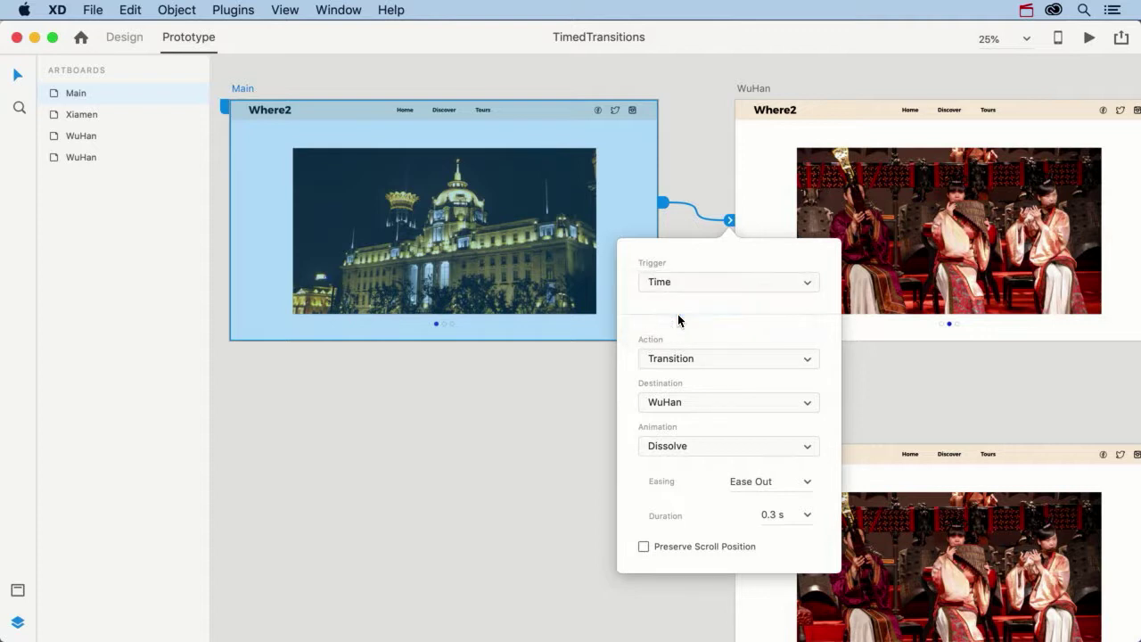
{"action": "left_click", "coordinate": [787, 315]}
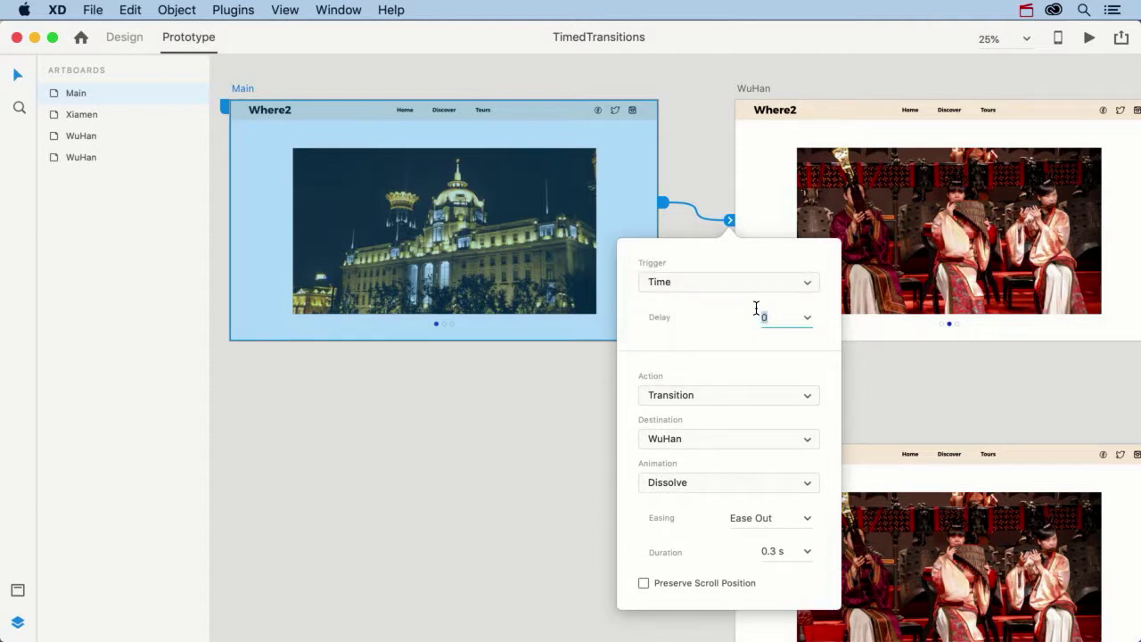
{"action": "type", "text": "2"}
{"action": "left_click", "coordinate": [695, 395]}
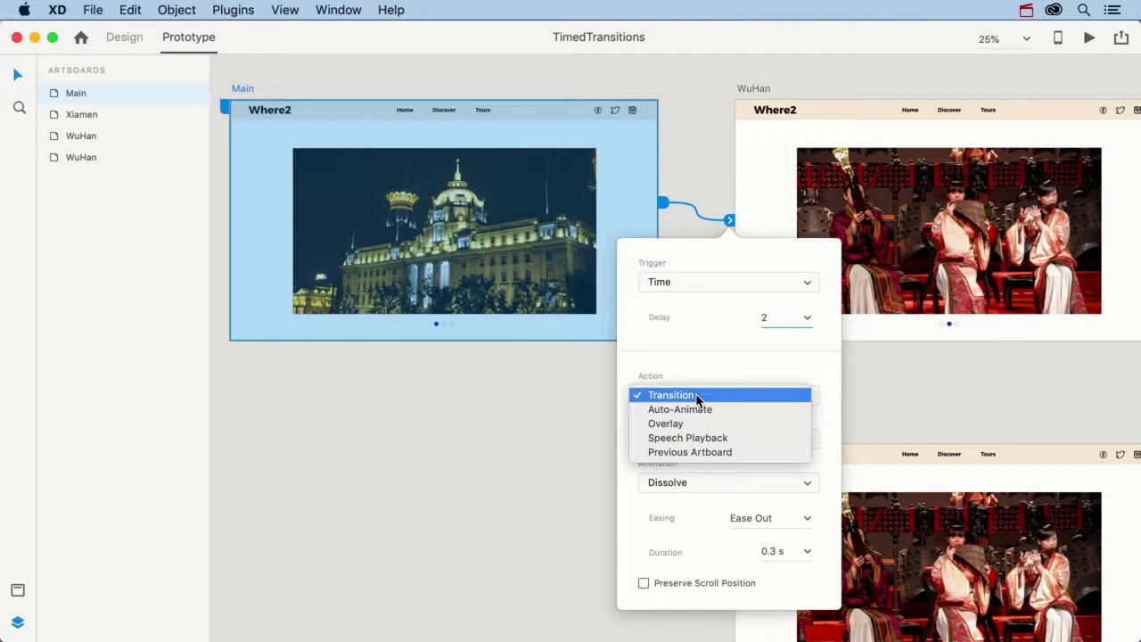
{"action": "left_click", "coordinate": [694, 408]}
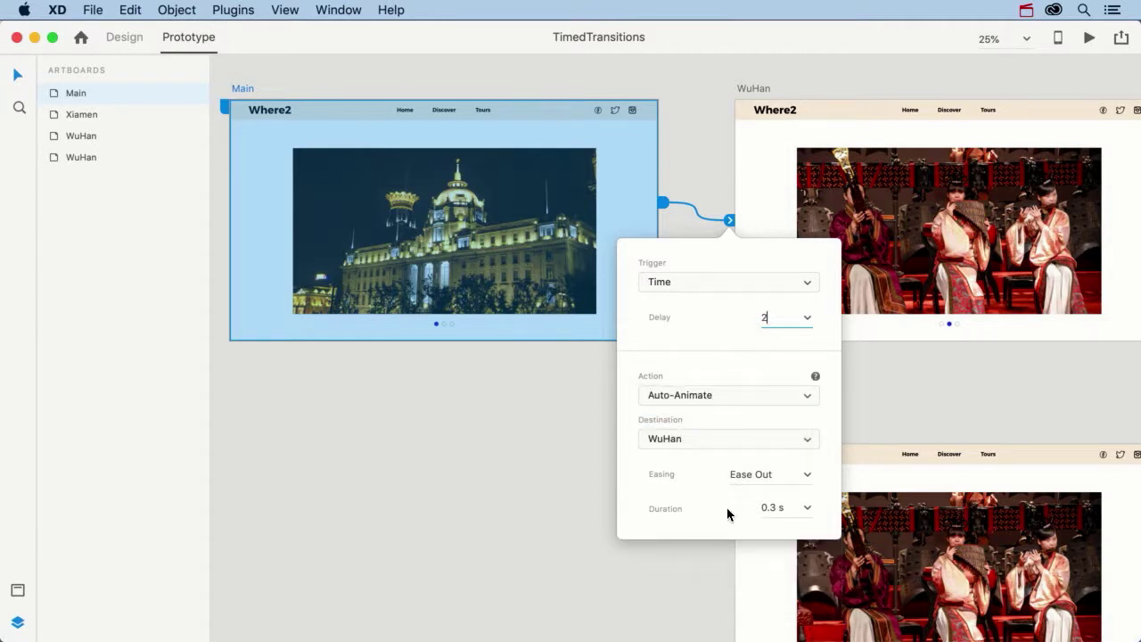
{"action": "left_click", "coordinate": [772, 508]}
{"action": "type", "text": "2"}
{"action": "key", "text": "Return"}
{"action": "left_click", "coordinate": [531, 431]}
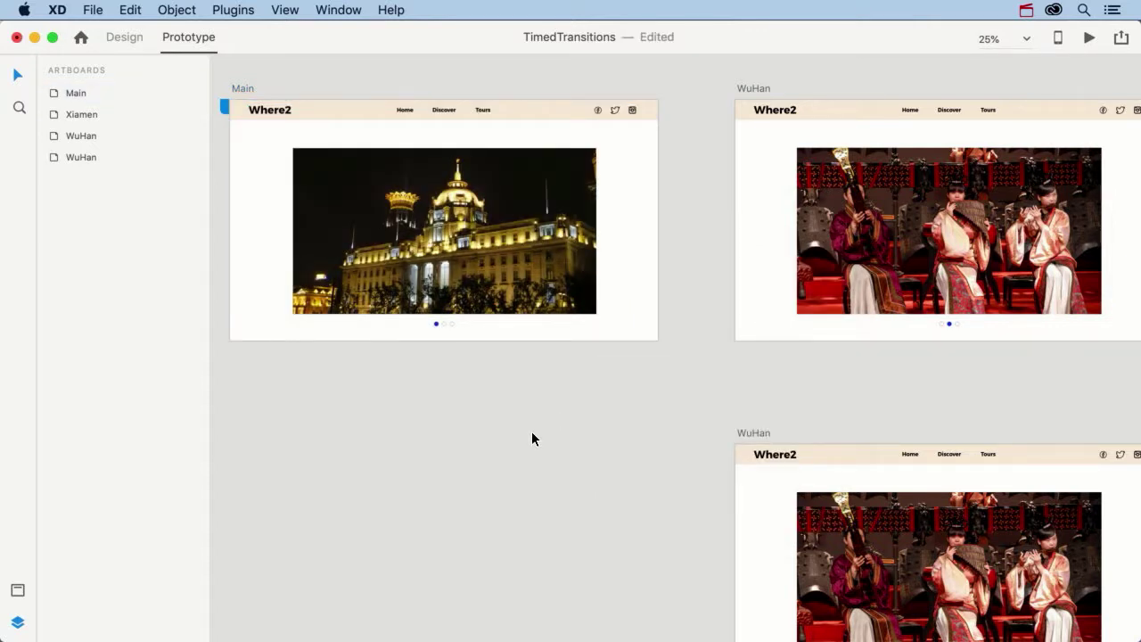
{"action": "left_click", "coordinate": [496, 229]}
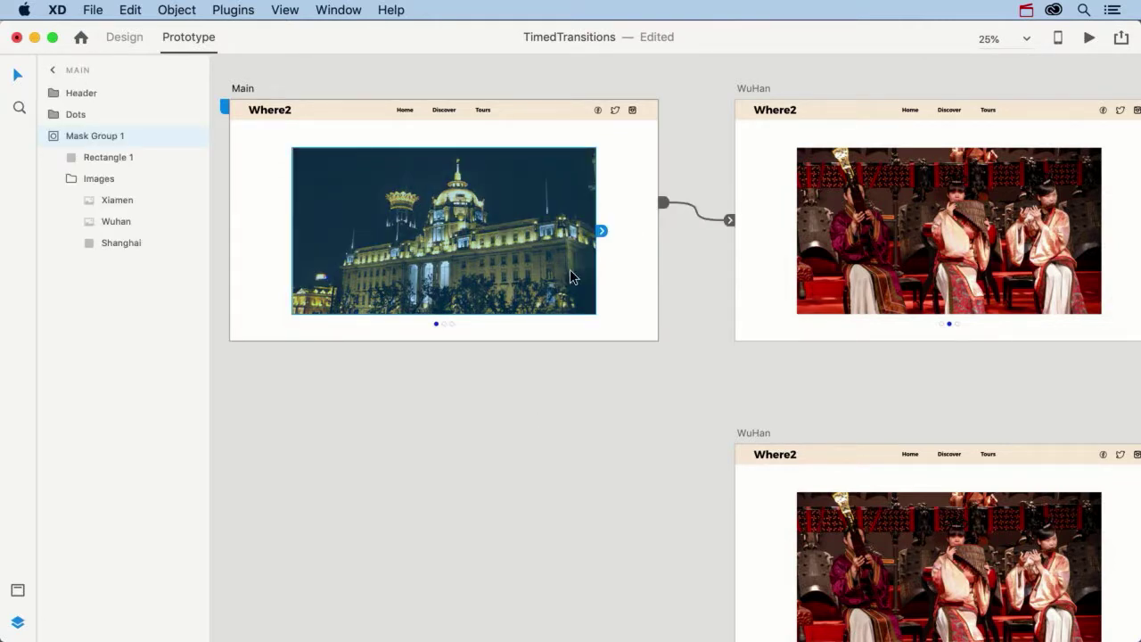
{"action": "left_click", "coordinate": [602, 232]}
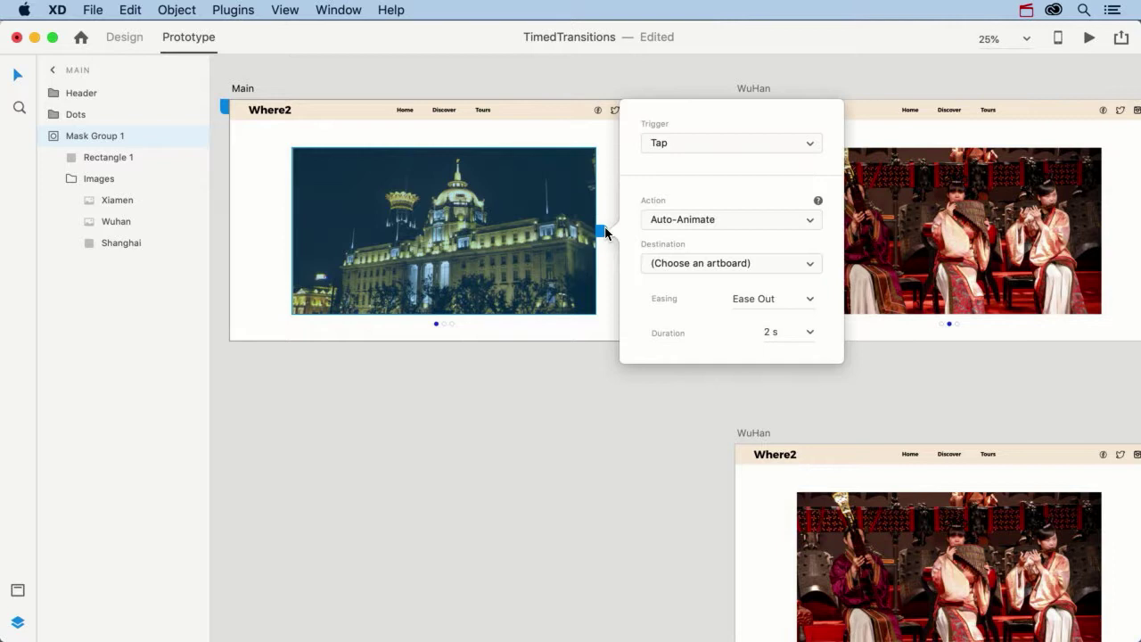
{"action": "left_click", "coordinate": [690, 145]}
{"action": "left_click", "coordinate": [693, 144]}
{"action": "left_click", "coordinate": [591, 484]}
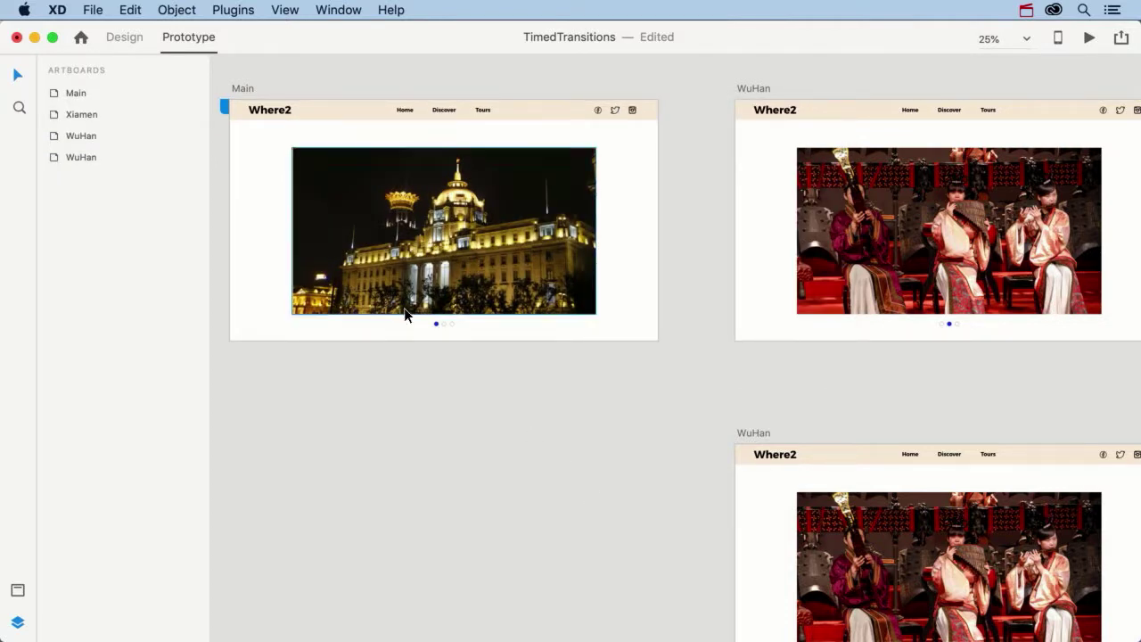
Wire the upper WuHan artboard to Xiamen, then preview the prototype chain
{"action": "left_click", "coordinate": [640, 256]}
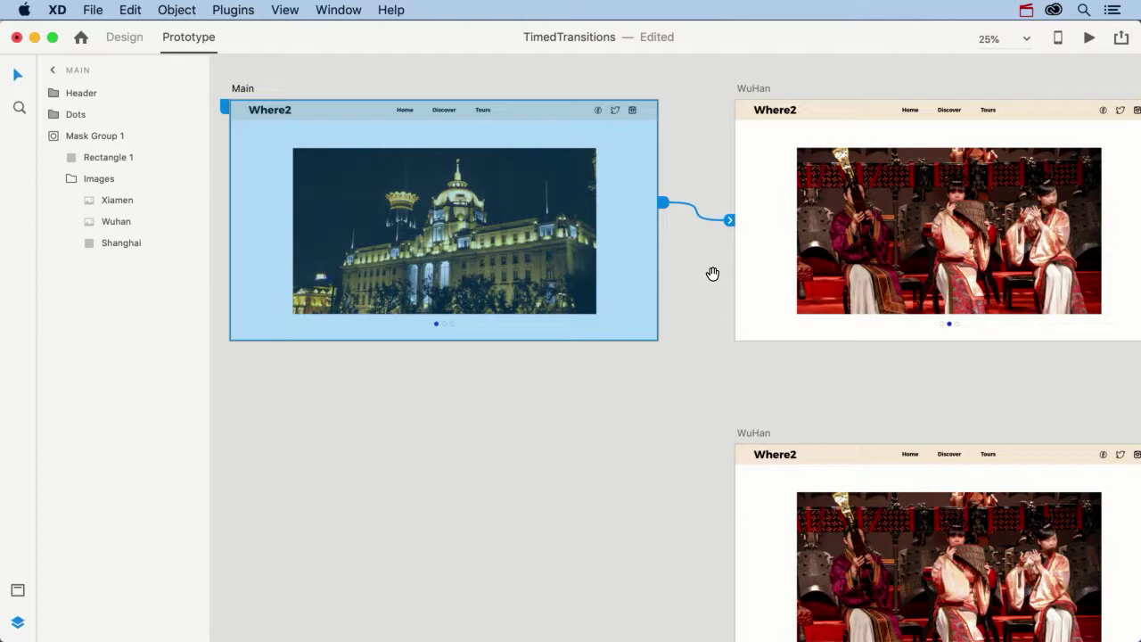
{"action": "left_click_drag", "start_coordinate": [712, 274], "coordinate": [192, 243]}
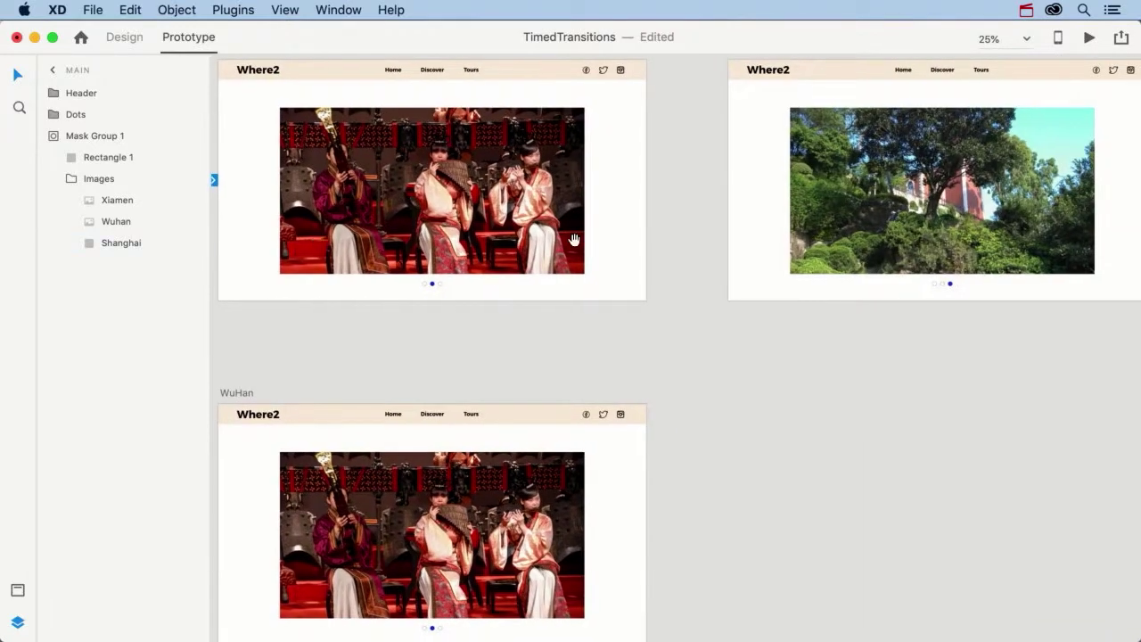
{"action": "left_click", "coordinate": [638, 216]}
{"action": "left_click_drag", "start_coordinate": [653, 163], "coordinate": [754, 161]}
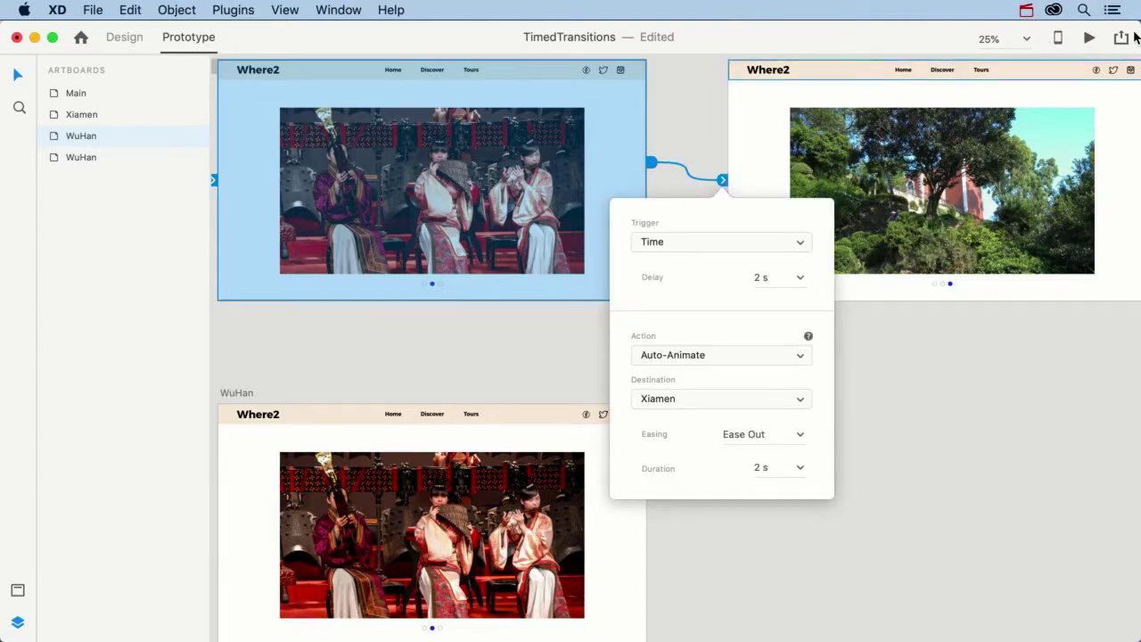
{"action": "left_click", "coordinate": [1091, 40]}
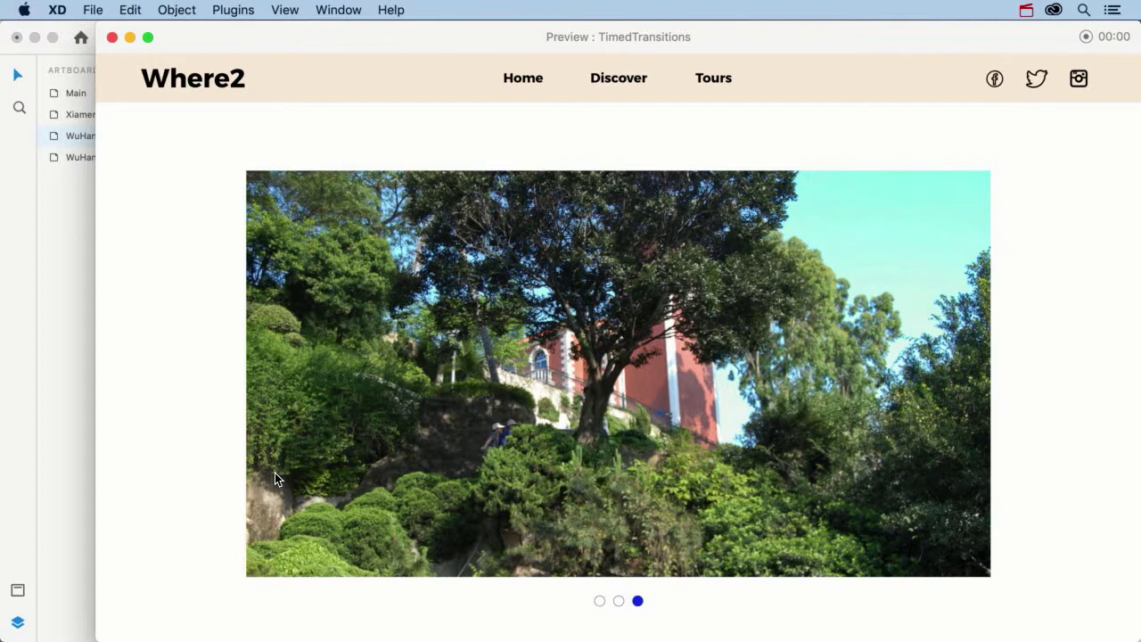
{"action": "left_click", "coordinate": [111, 36]}
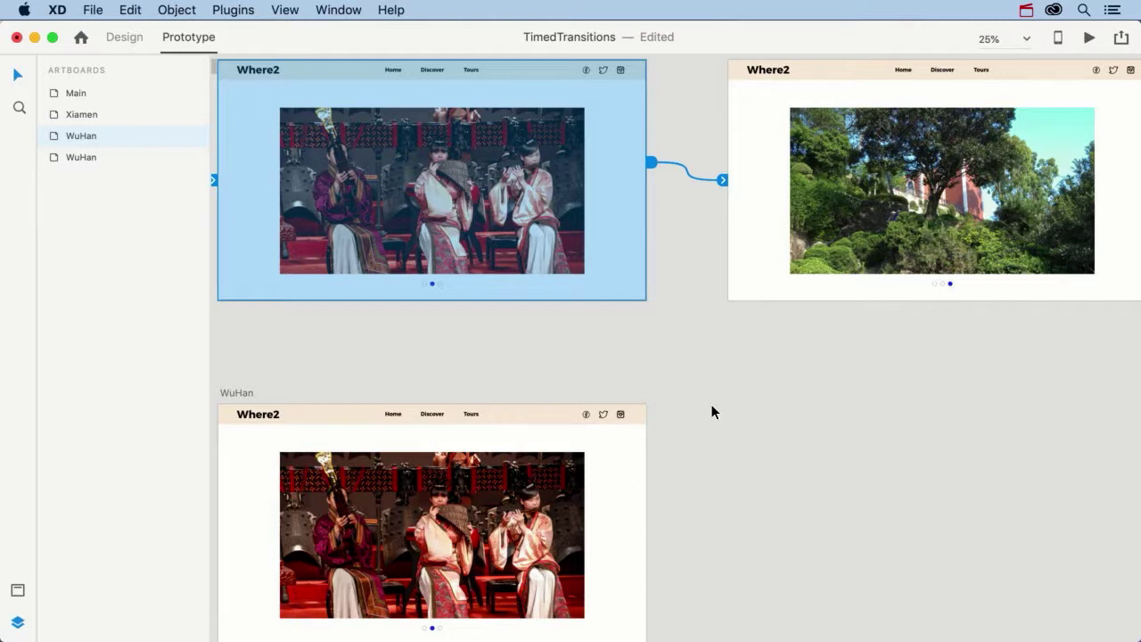
Wire Xiamen to the lower WuHan artboard with the 2 s Time Auto-Animate settings
{"action": "scroll", "coordinate": [713, 412], "scroll_direction": "down", "scroll_amount": 3}
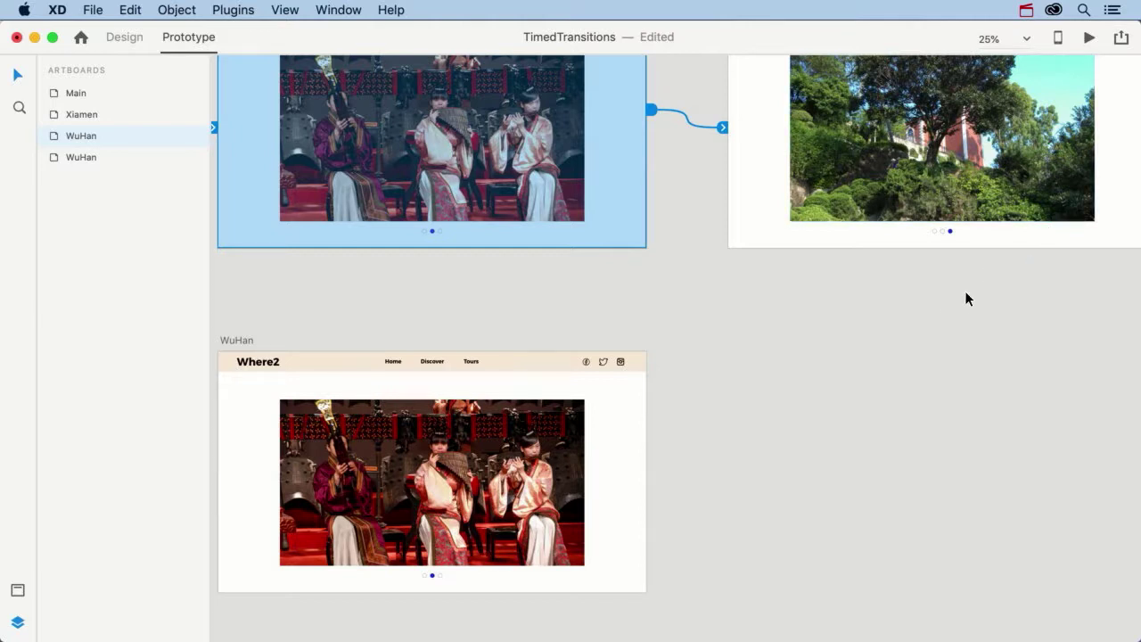
{"action": "left_click_drag", "start_coordinate": [965, 292], "coordinate": [782, 362]}
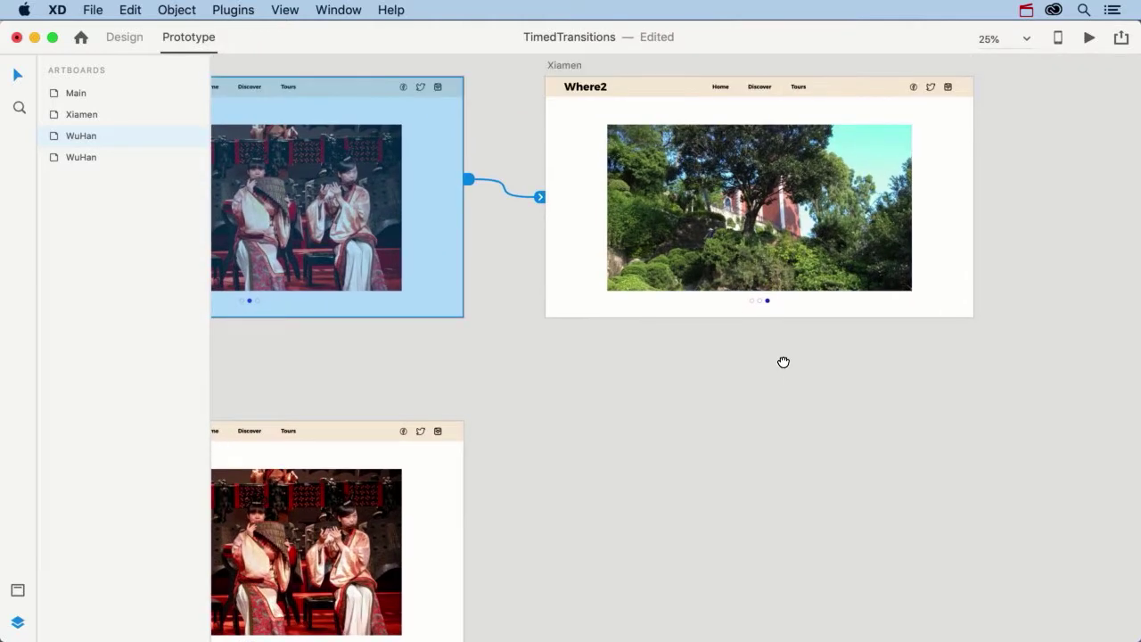
{"action": "left_click", "coordinate": [962, 187]}
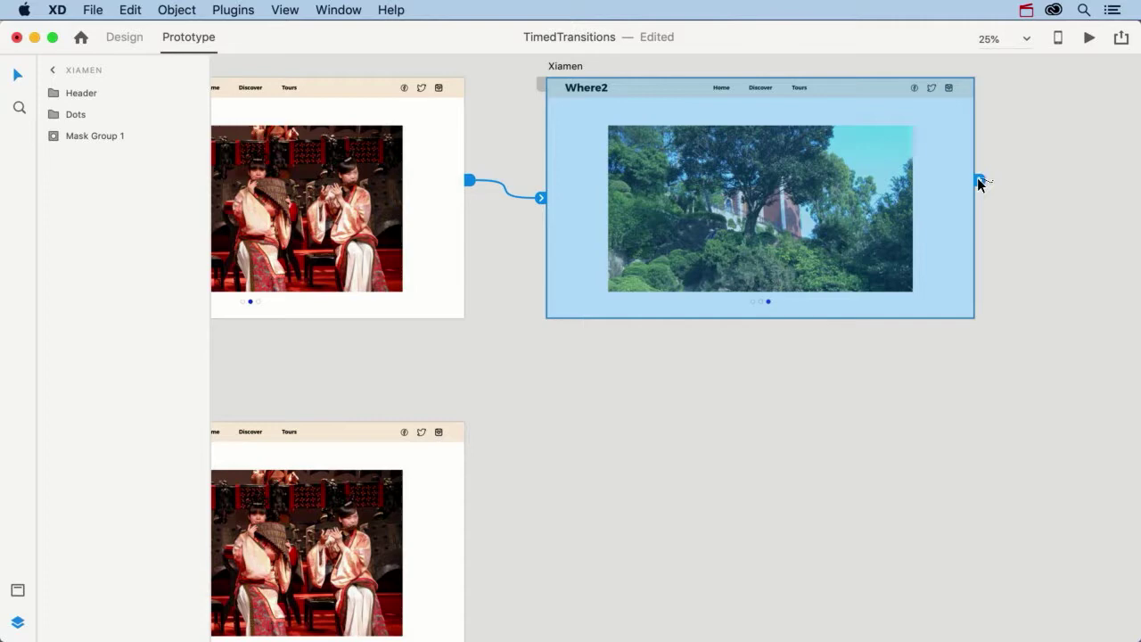
{"action": "left_click_drag", "start_coordinate": [979, 180], "coordinate": [442, 534]}
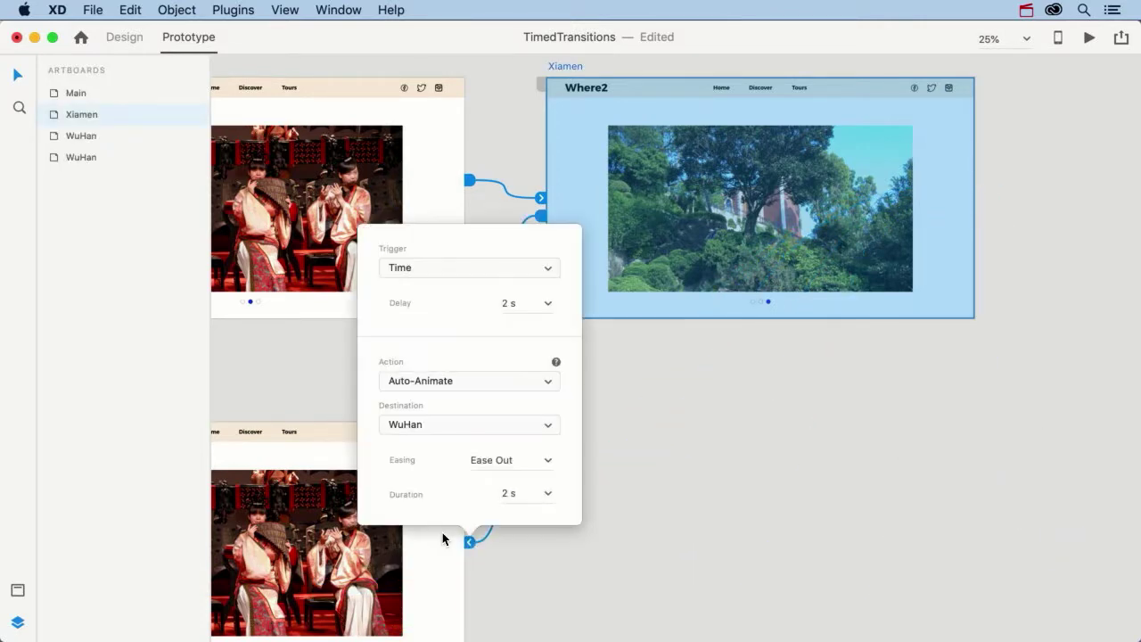
Wire the lower WuHan artboard back to Main with the same 2 s Auto-Animate settings
{"action": "left_click_drag", "start_coordinate": [513, 574], "coordinate": [984, 494]}
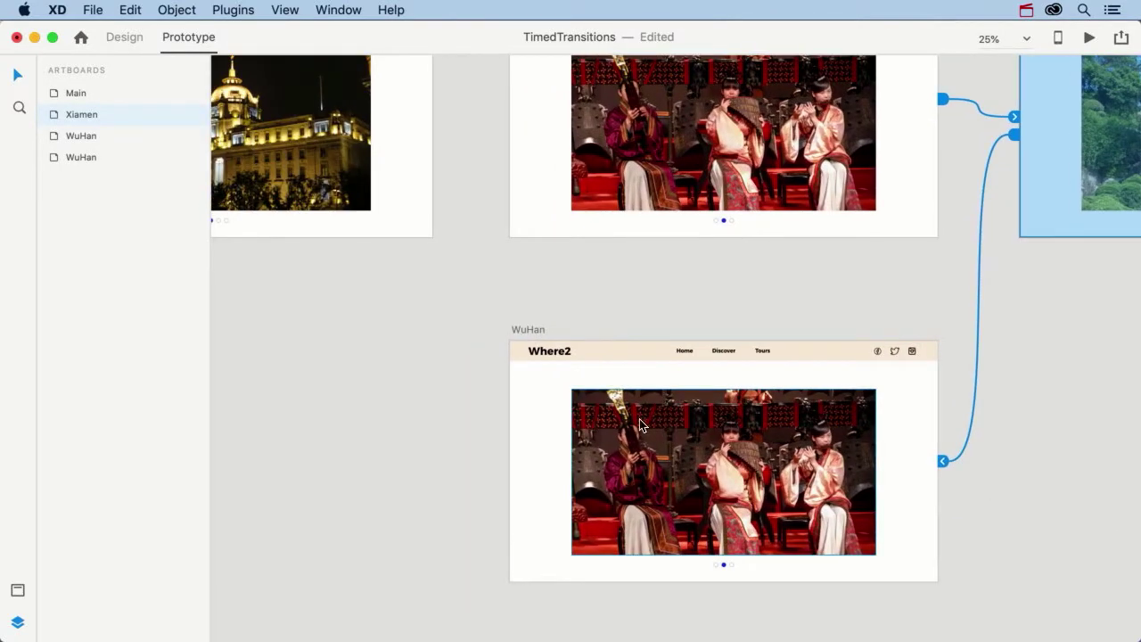
{"action": "left_click", "coordinate": [523, 444]}
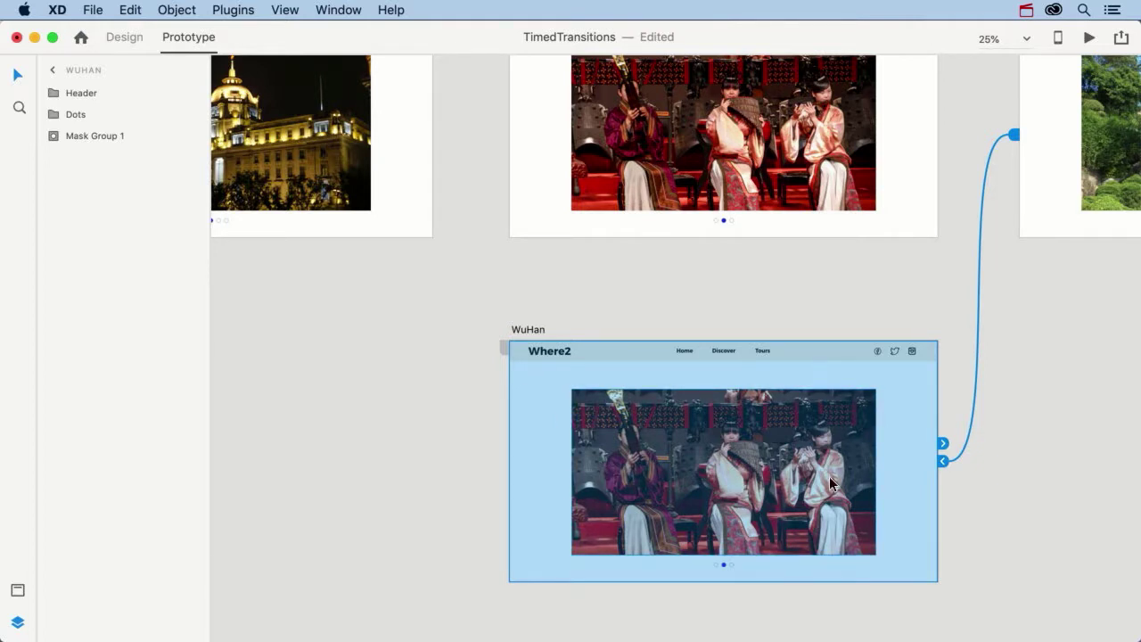
{"action": "left_click_drag", "start_coordinate": [945, 442], "coordinate": [399, 205]}
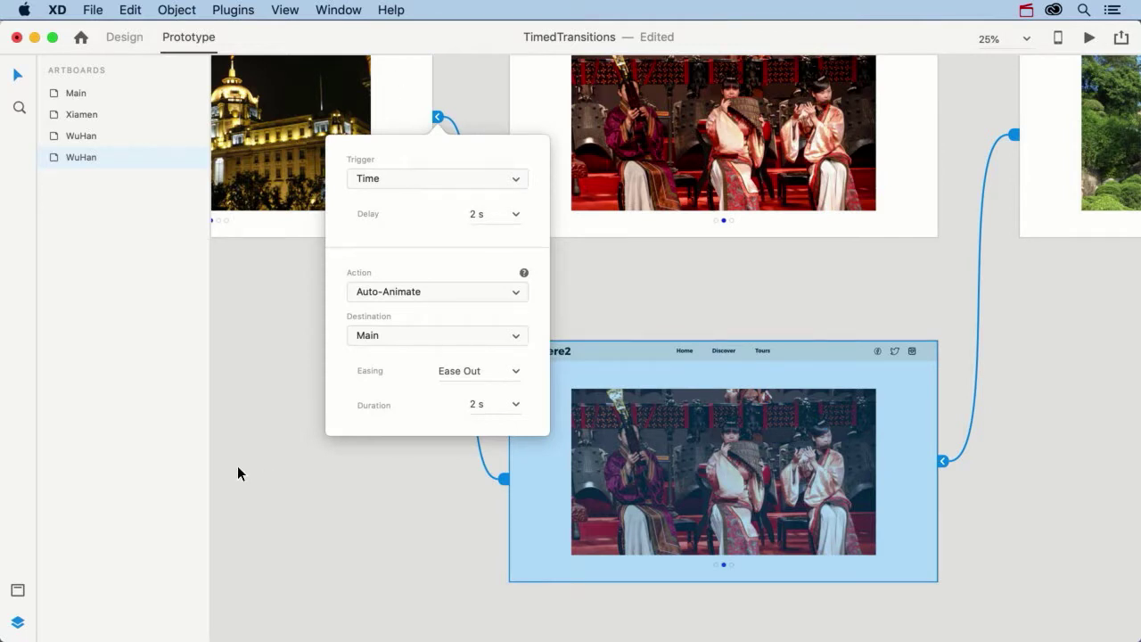
{"action": "left_click_drag", "start_coordinate": [253, 433], "coordinate": [509, 530]}
{"action": "left_click", "coordinate": [277, 82]}
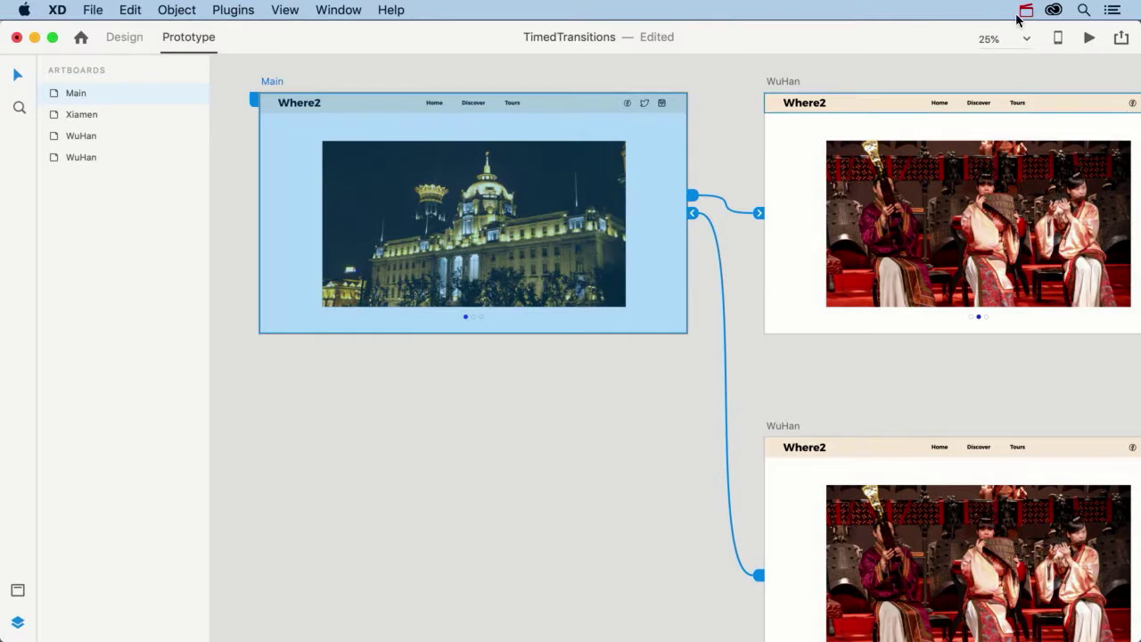
{"action": "left_click", "coordinate": [1089, 37]}
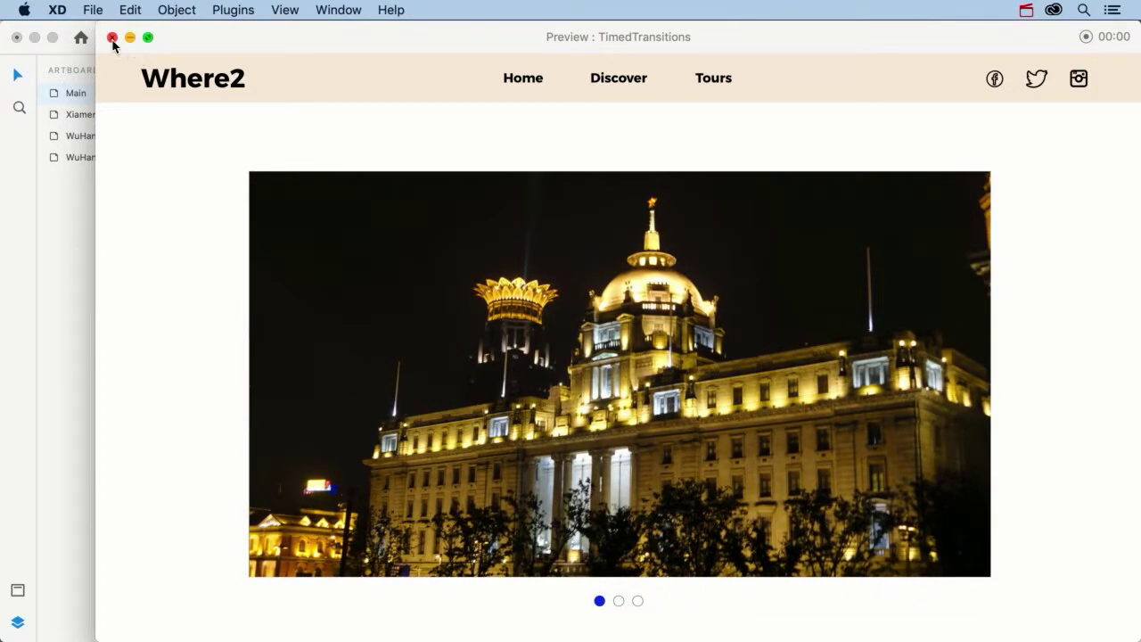
{"action": "left_click", "coordinate": [113, 38]}
{"action": "left_click", "coordinate": [429, 522]}
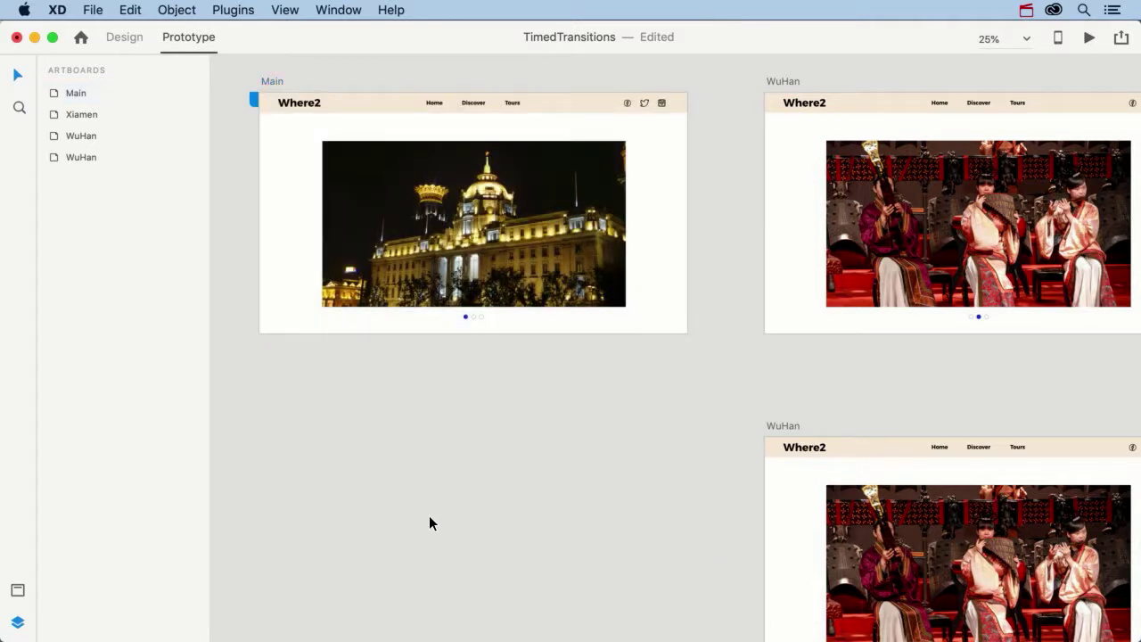
Use the Zoom tool to magnify the three carousel dots under Main's photo
{"action": "left_click", "coordinate": [18, 107]}
{"action": "left_click_drag", "start_coordinate": [451, 311], "coordinate": [515, 333]}
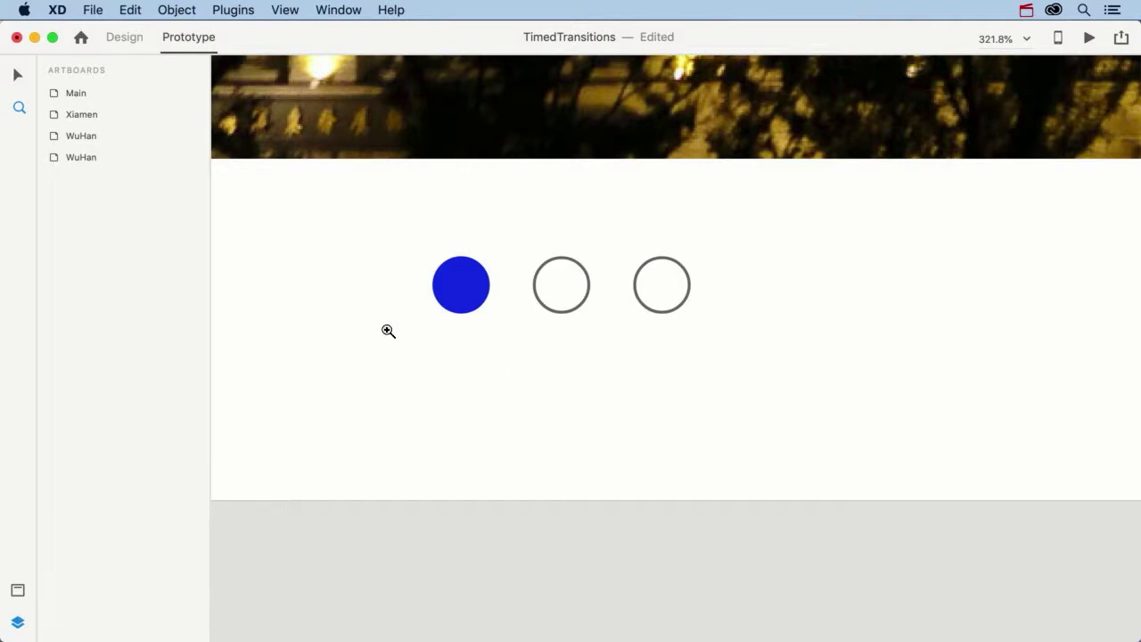
Wire the second page dot (Ellipse 2) to WuHan at 25% zoom: Tap, Auto-Animate, Ease Out, 2 s
{"action": "left_click", "coordinate": [14, 75]}
{"action": "double_click", "coordinate": [573, 293]}
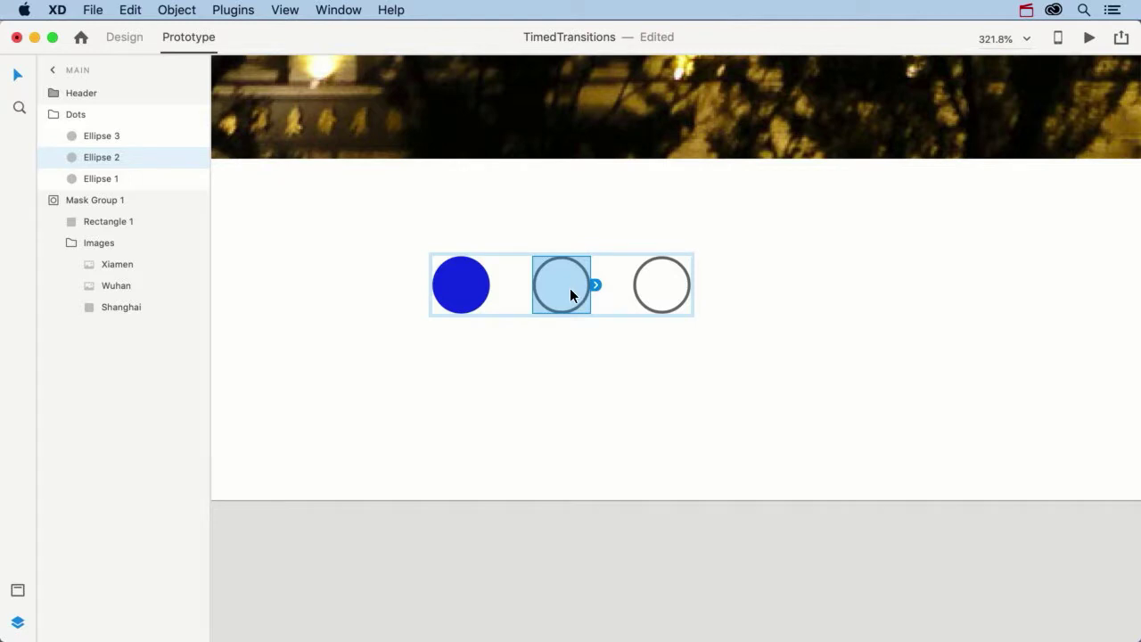
{"action": "left_click", "coordinate": [1026, 41]}
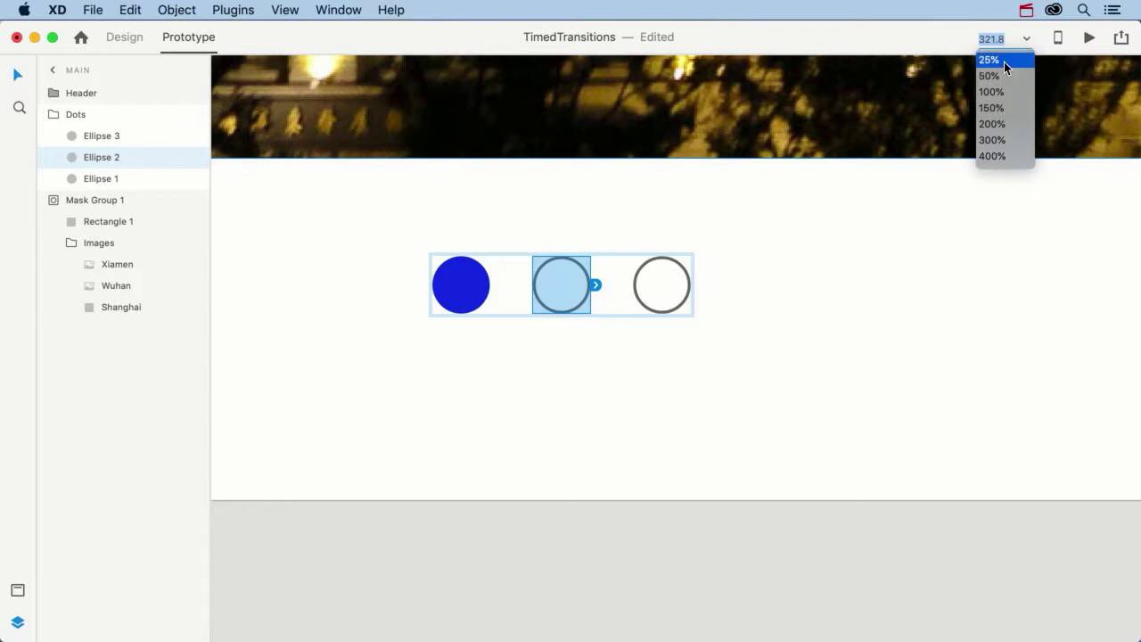
{"action": "left_click", "coordinate": [1004, 62]}
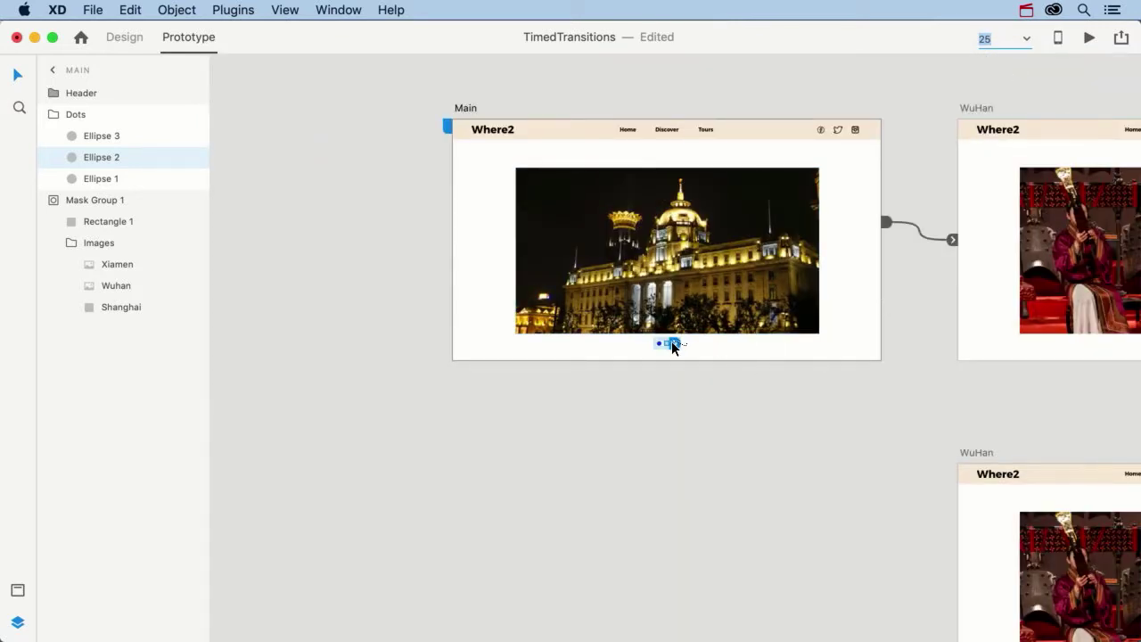
{"action": "left_click_drag", "start_coordinate": [675, 345], "coordinate": [988, 305]}
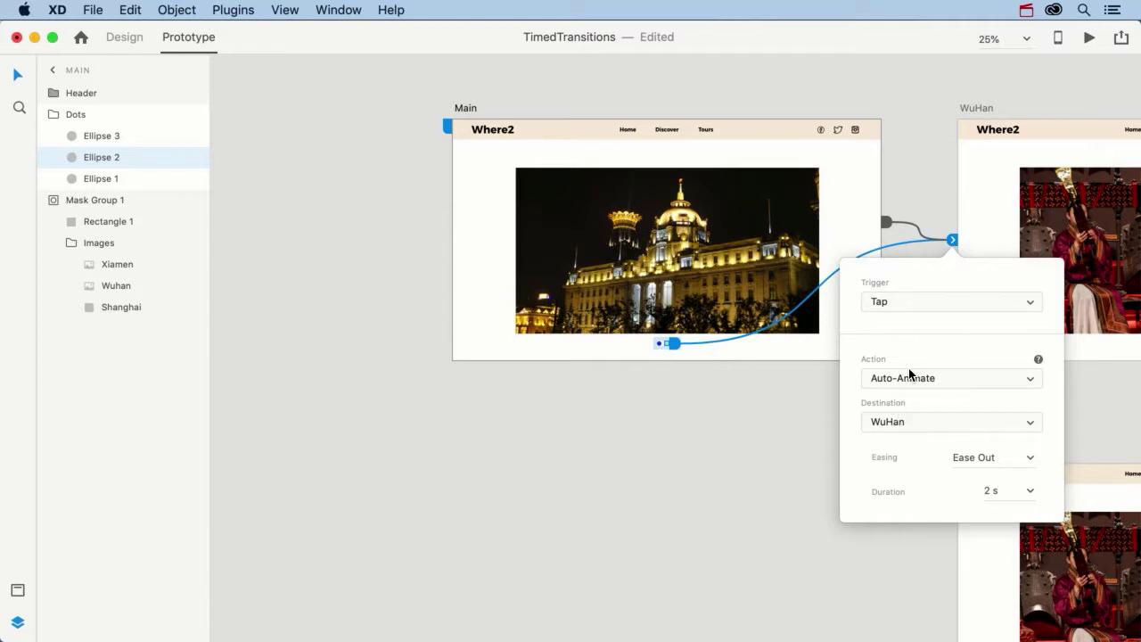
{"action": "left_click", "coordinate": [793, 554]}
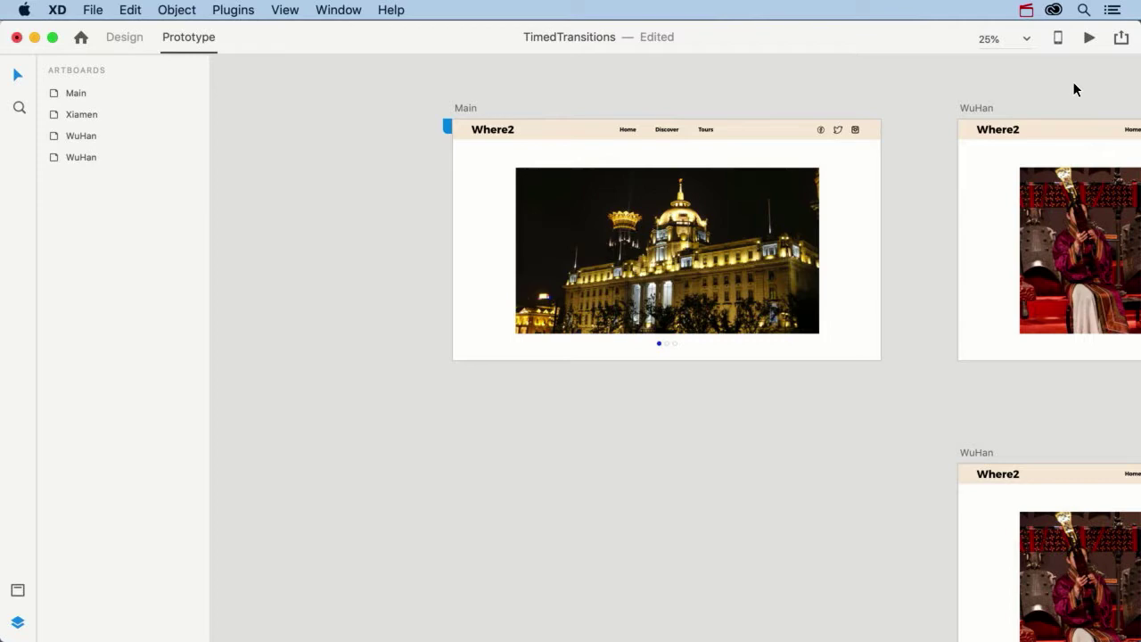
Preview Main and tap the second dot several times to confirm it jumps to WuHan
{"action": "left_click", "coordinate": [1086, 38]}
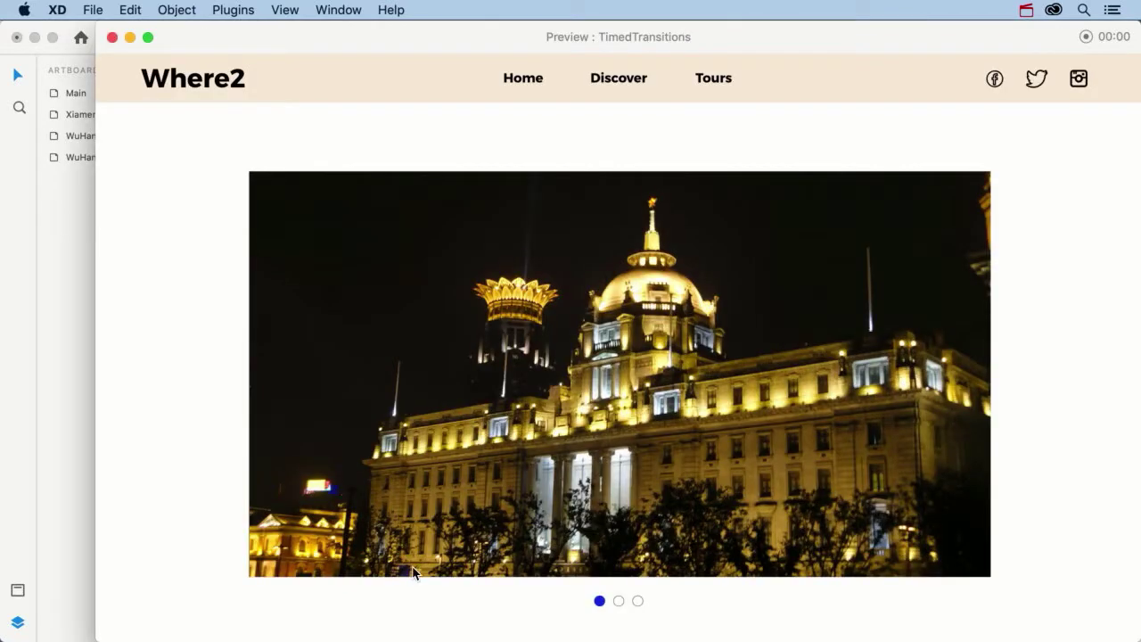
{"action": "left_click", "coordinate": [619, 603]}
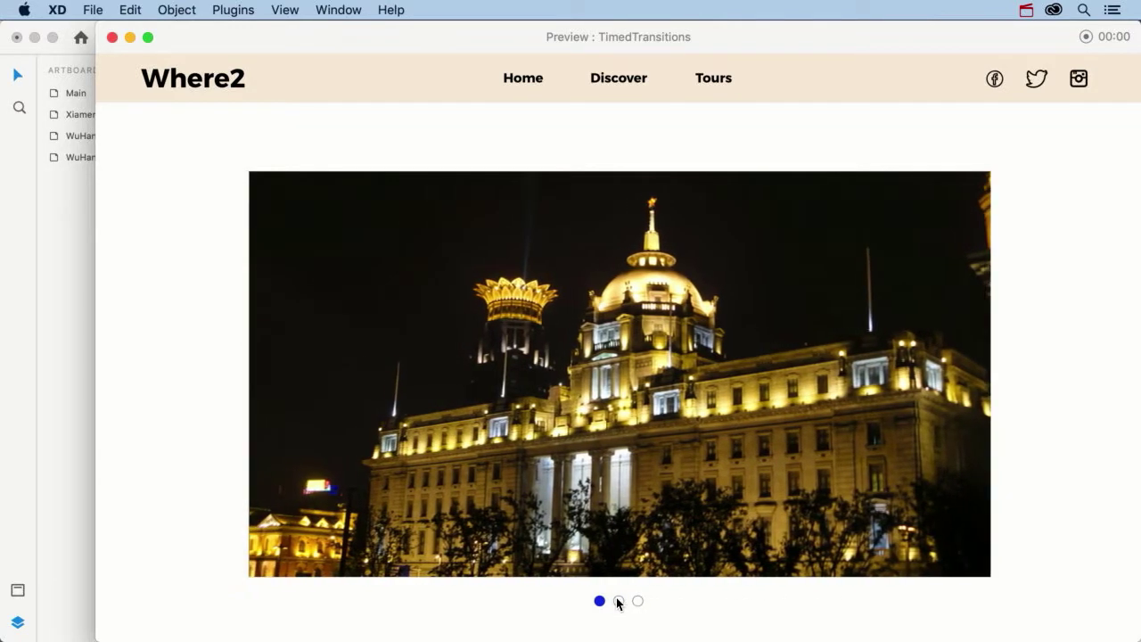
{"action": "left_click", "coordinate": [619, 602]}
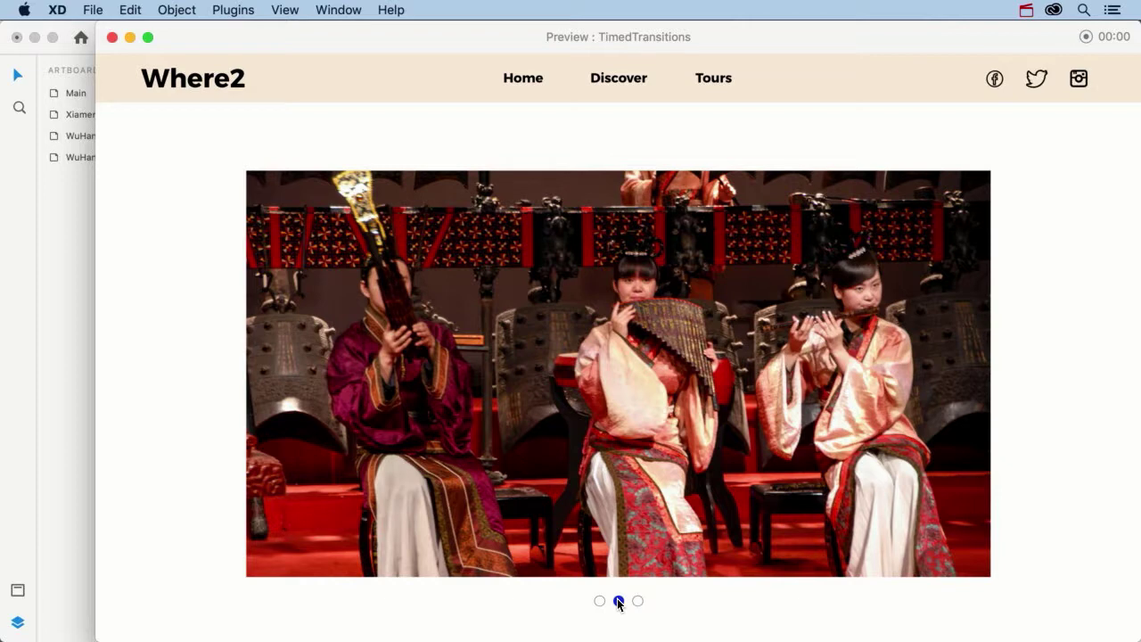
{"action": "left_click", "coordinate": [619, 602]}
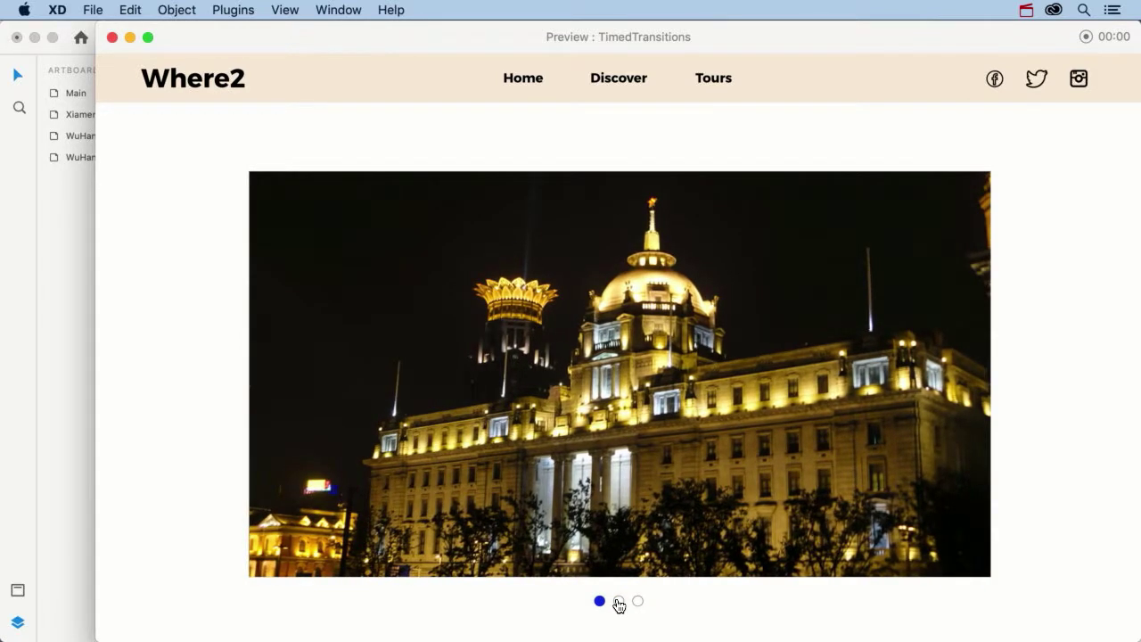
{"action": "left_click", "coordinate": [619, 602]}
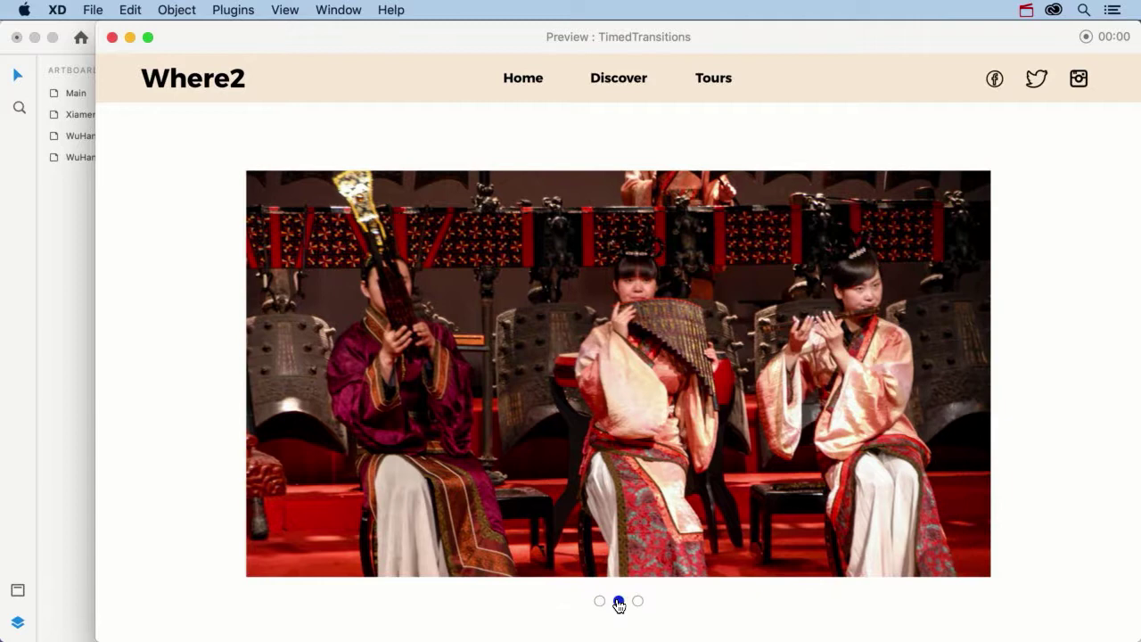